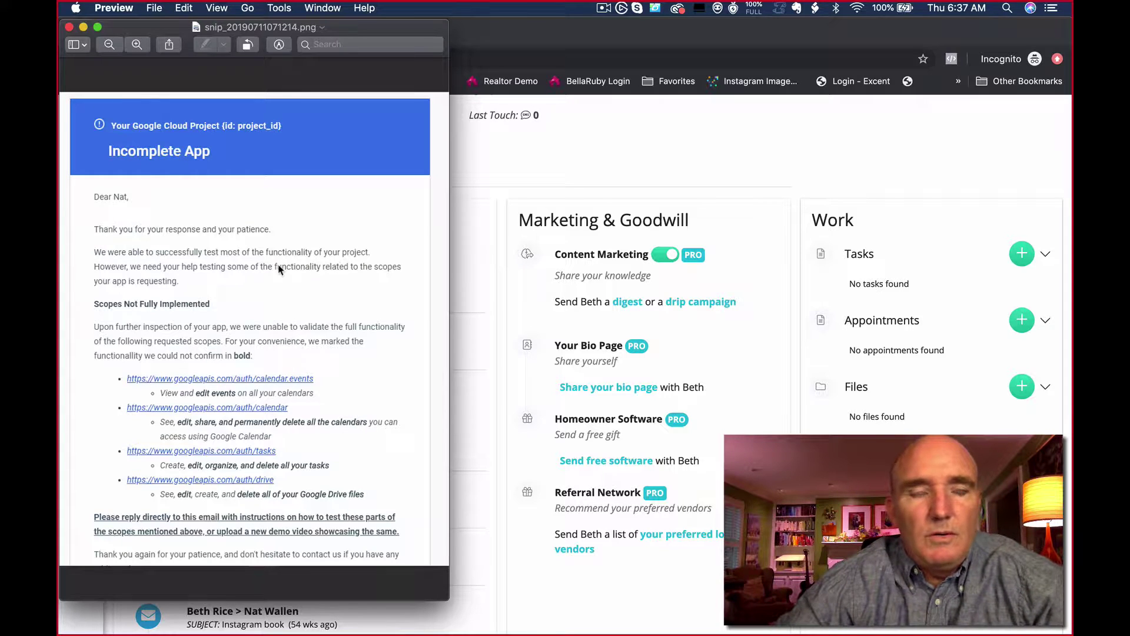
scroll(286, 322, down, 1)
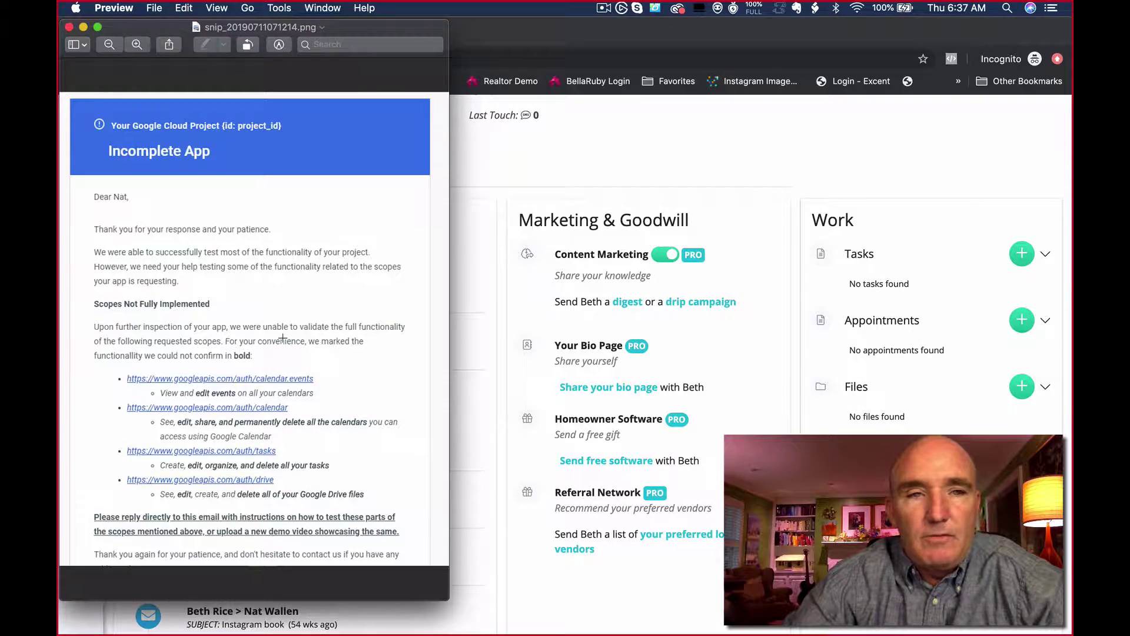
drag(160, 29, 195, 59)
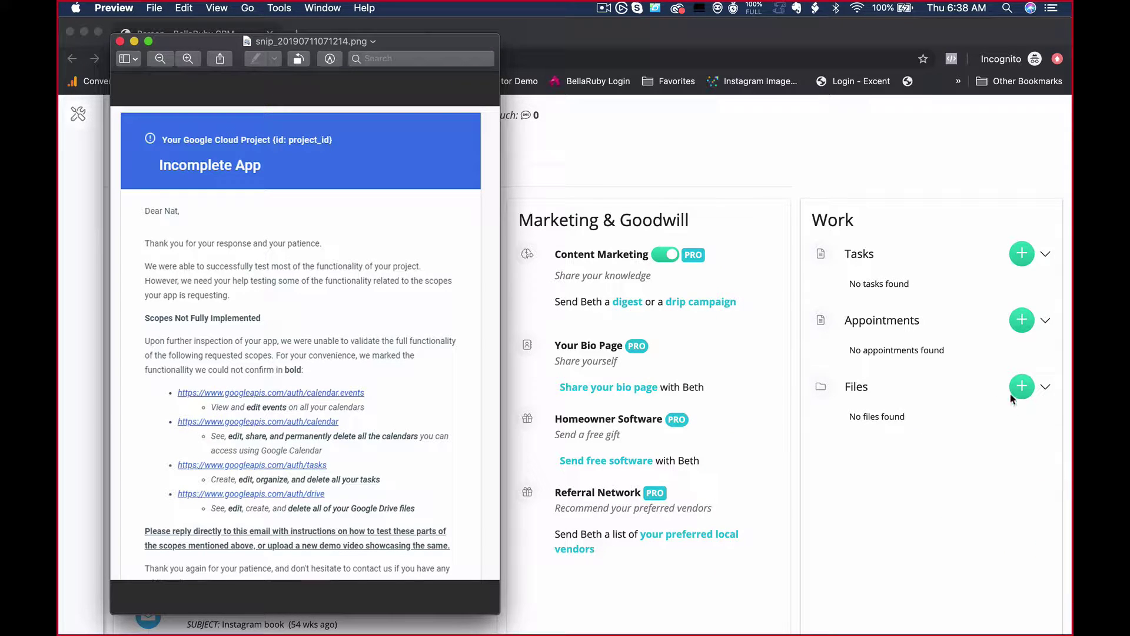
Step: Start a new appointment for the contact, titled Follow Up, and describe it as "Test appt for" followed by the contact's first name
click(1003, 420)
click(1022, 321)
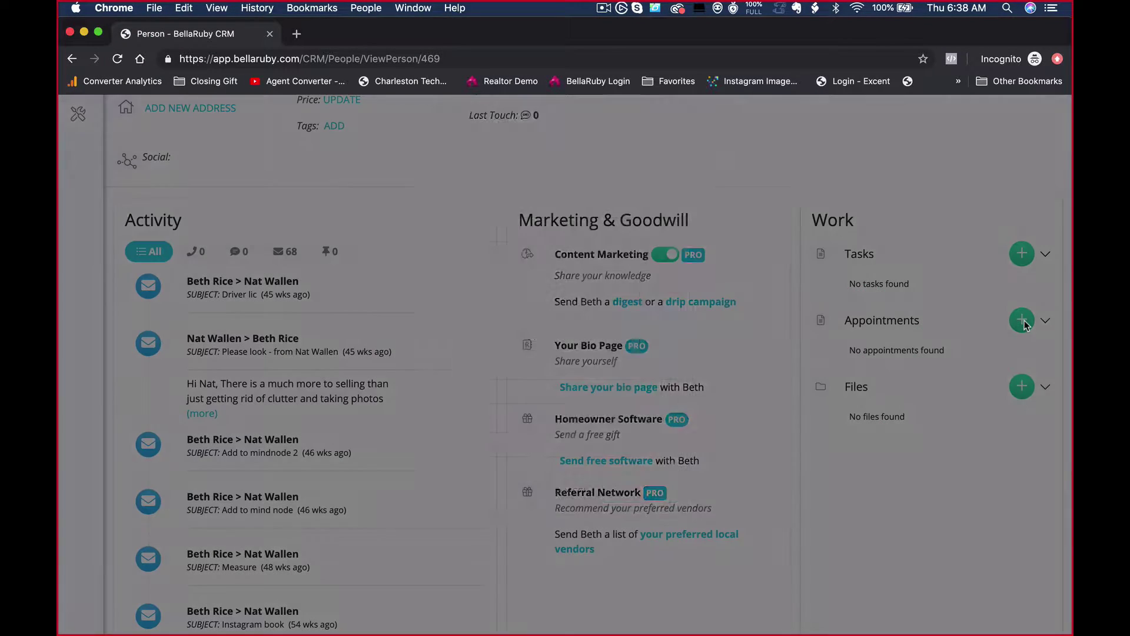
click(483, 176)
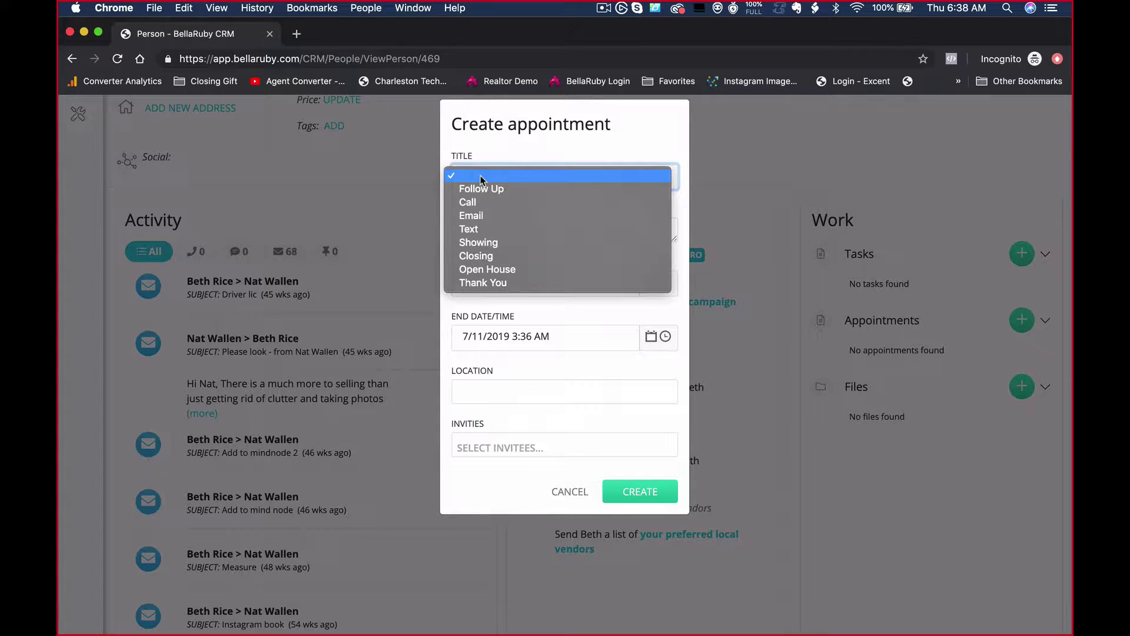
click(481, 188)
click(460, 227)
click(460, 227)
text(Test appt for Beth)
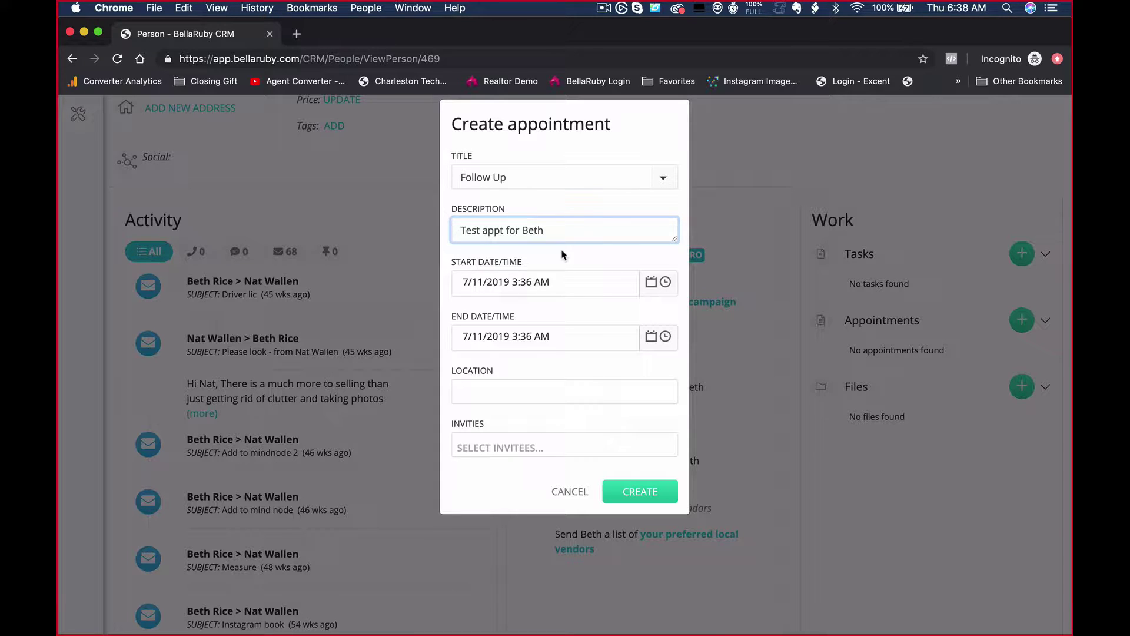
Step: Set the appointment's start to 7/12/2019 1:00 PM
click(651, 282)
click(587, 371)
click(665, 336)
click(559, 419)
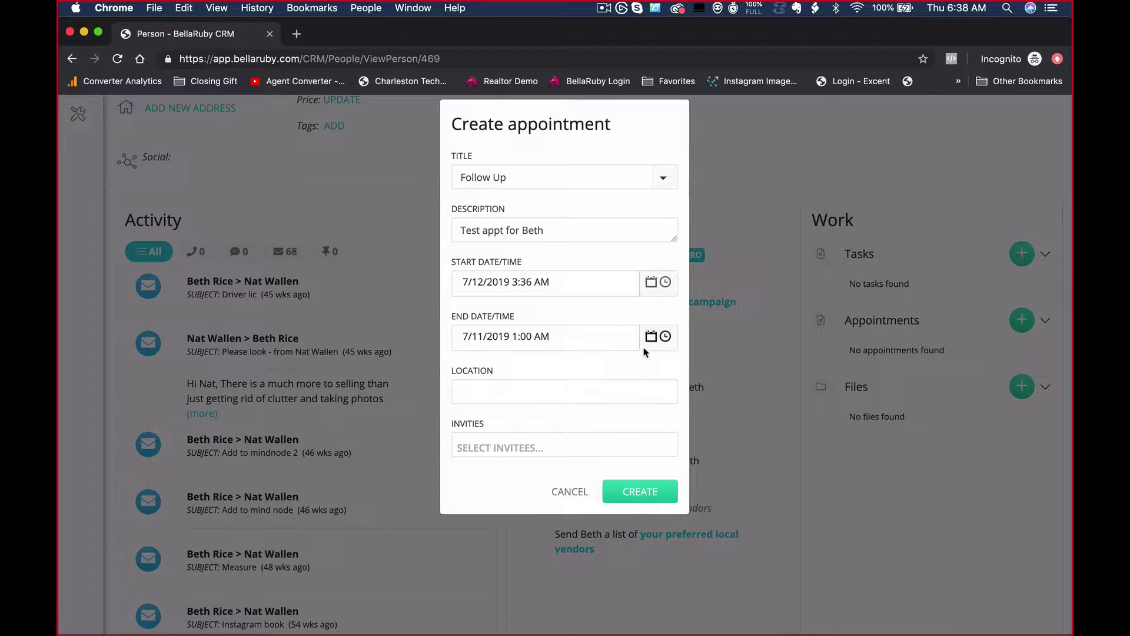
click(665, 282)
scroll(476, 422, down, 10)
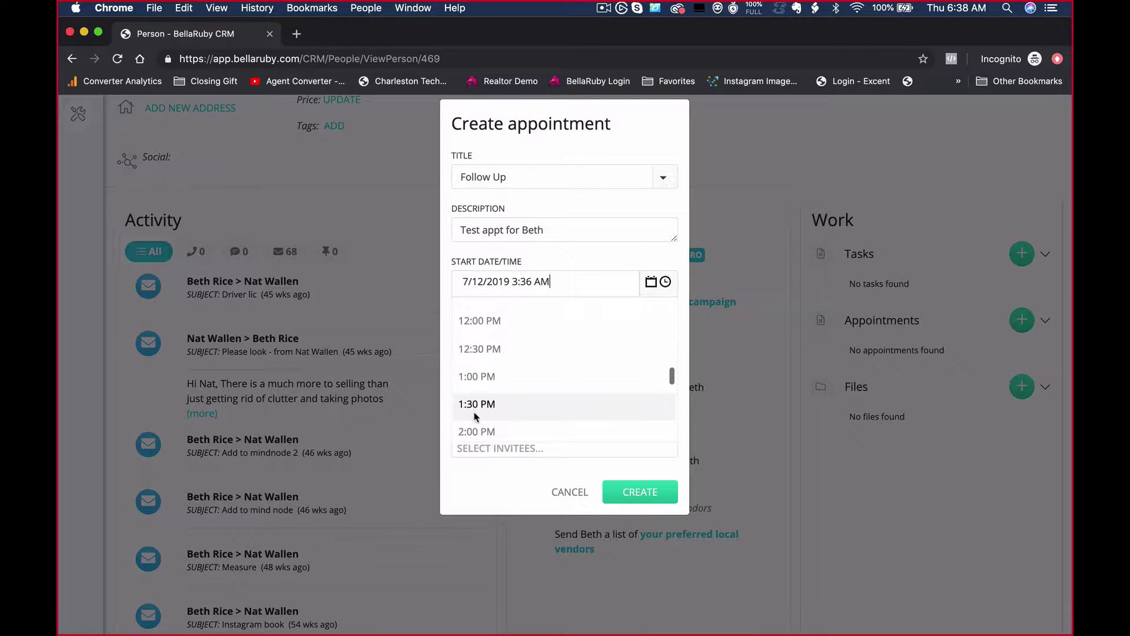
click(477, 376)
Step: Set the appointment's end to 7/12/2019 2:00 PM
click(665, 336)
scroll(512, 430, down, 15)
click(500, 386)
click(480, 391)
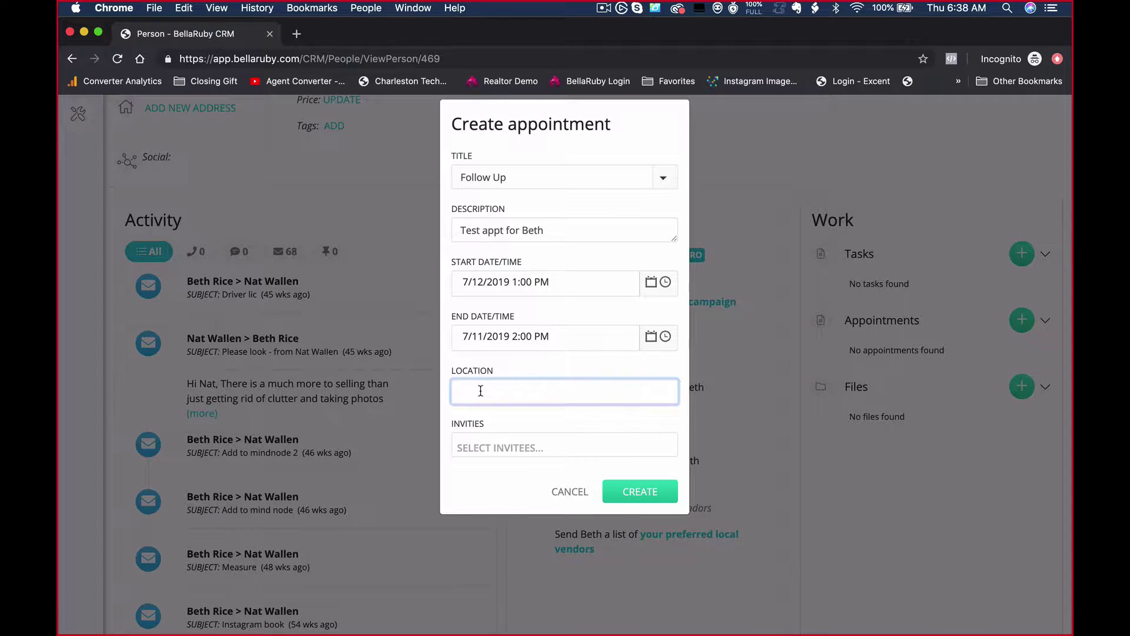
click(651, 336)
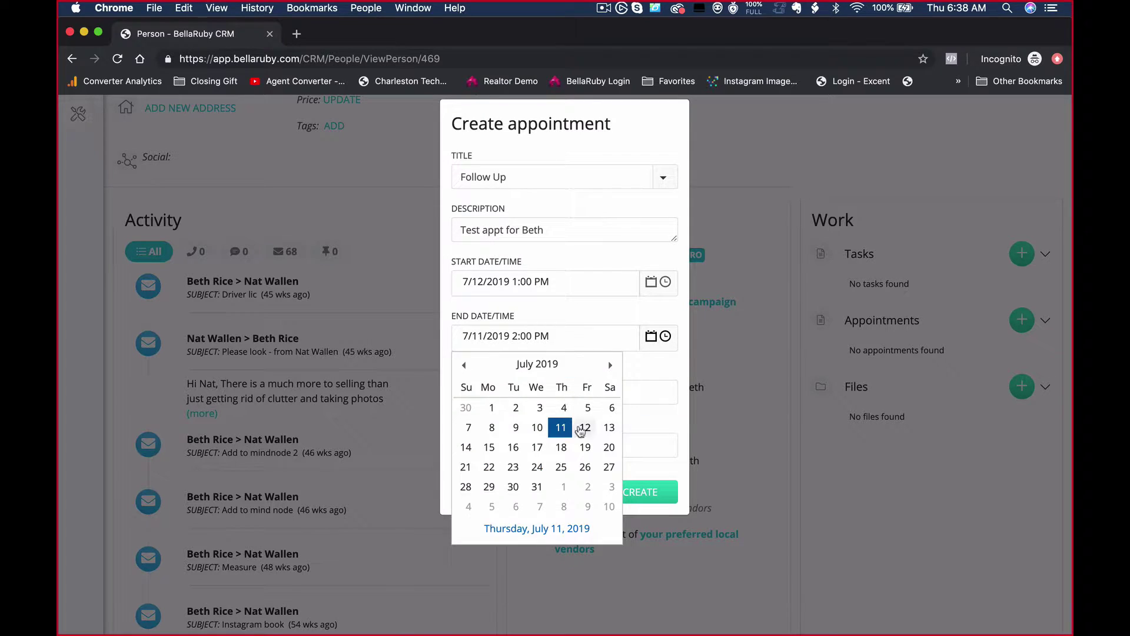
click(577, 428)
Step: Enter "Na" as the location, add one invitee from the contact list and create the appointment
click(490, 394)
text(Na)
click(491, 449)
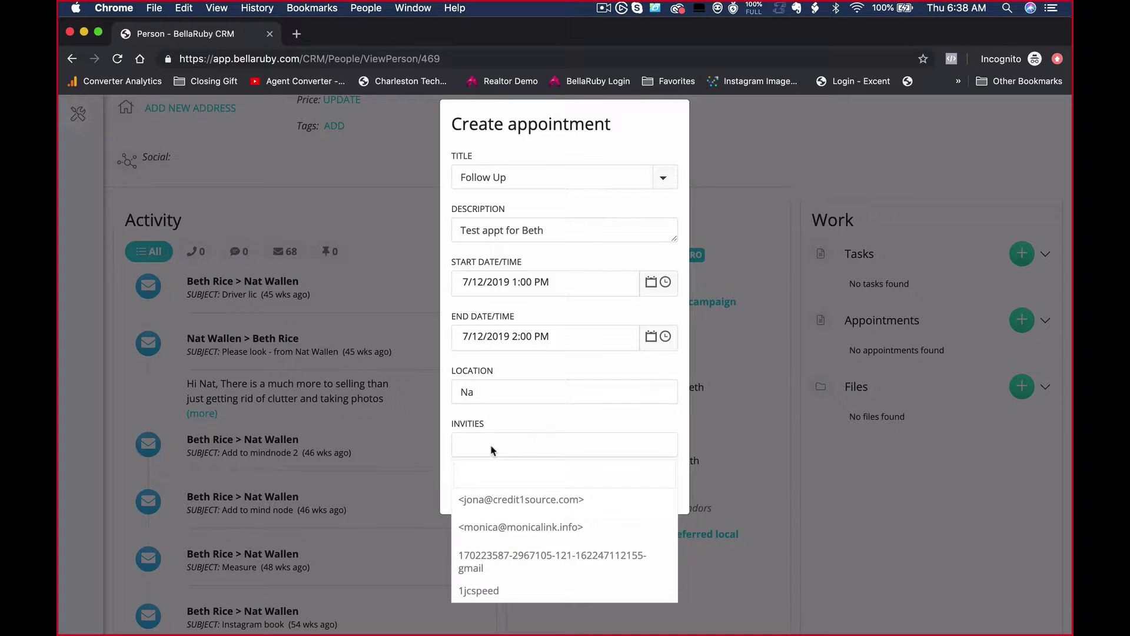
text(Nat)
click(498, 528)
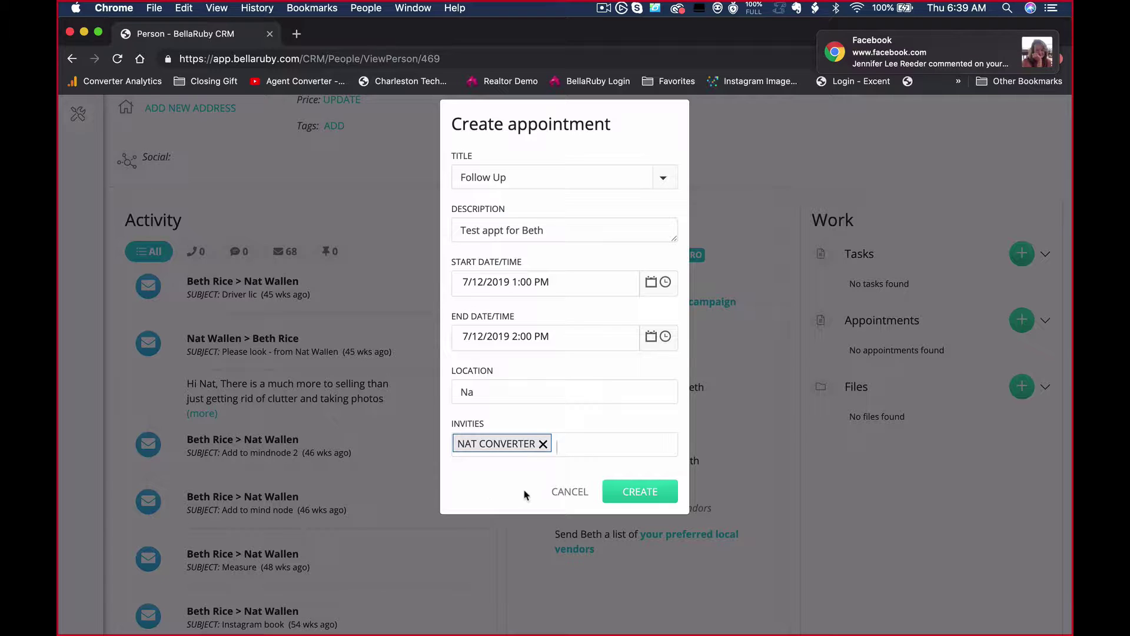
click(635, 494)
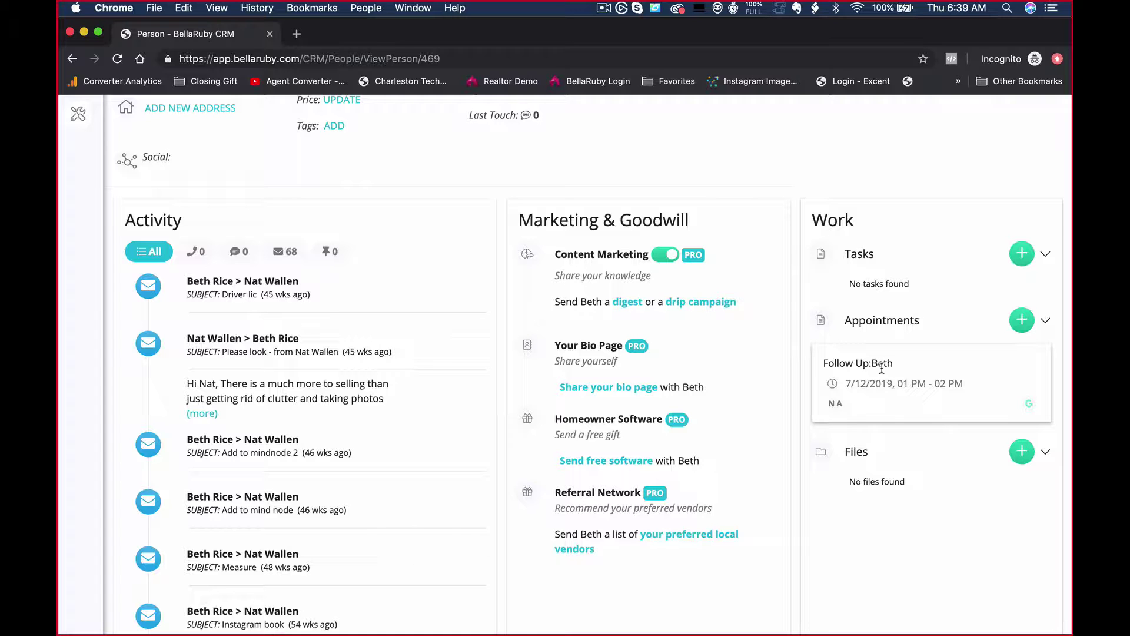
Step: Start a new task for the contact with the action "Test task for" followed by the contact's first name
key(super+Tab)
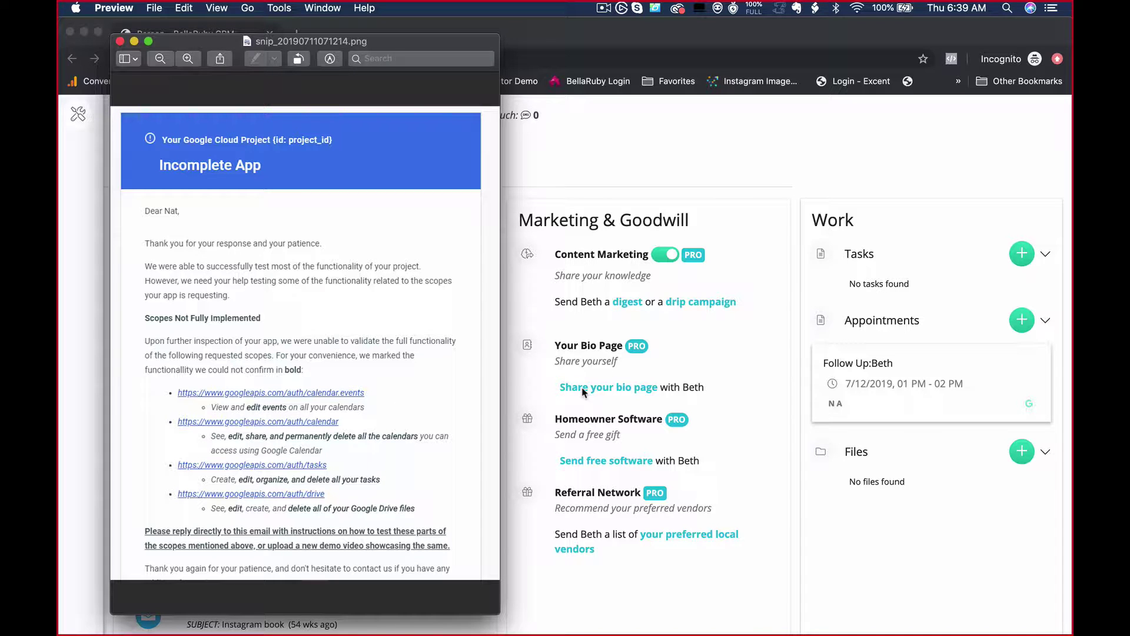
click(953, 468)
click(1020, 256)
click(465, 216)
text(Test task for Beth)
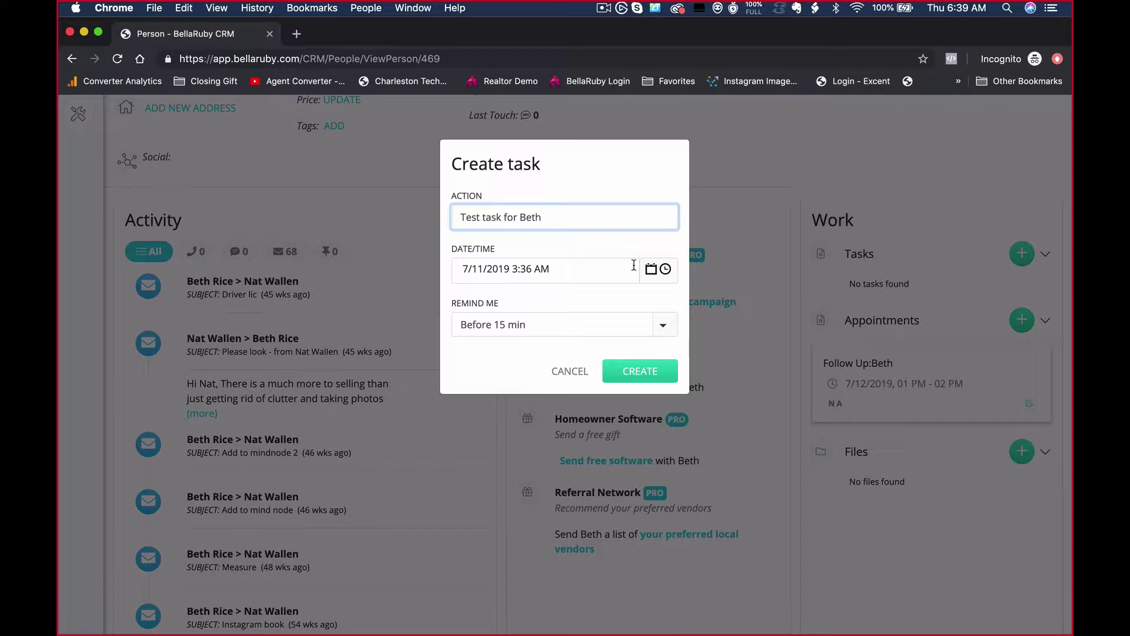
click(666, 270)
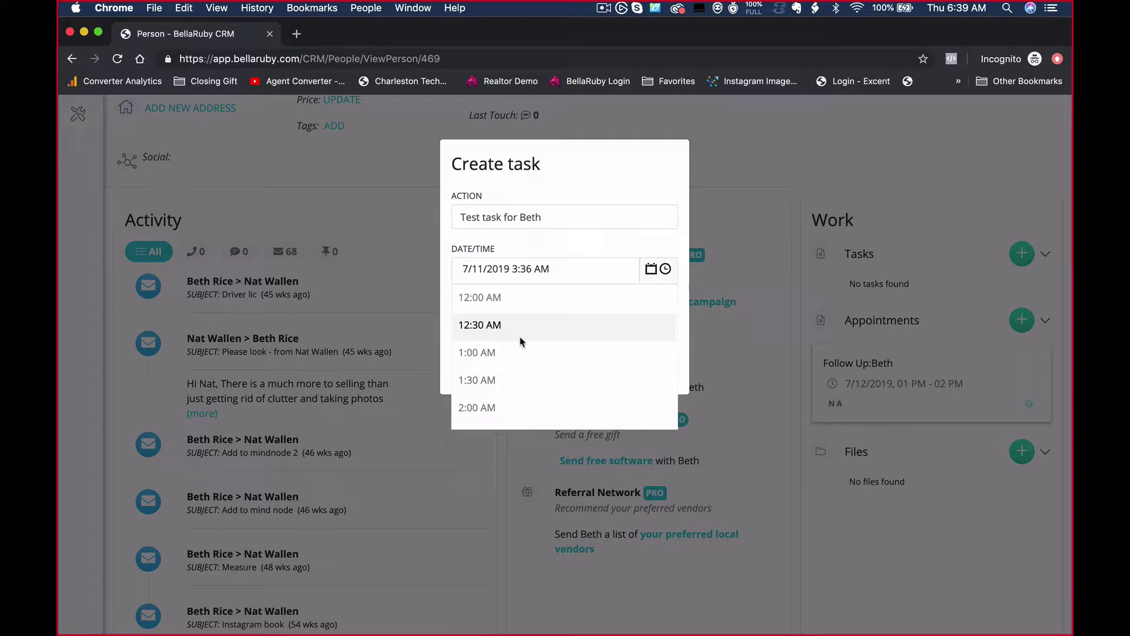
scroll(520, 341, down, 5)
scroll(520, 338, down, 3)
click(664, 272)
click(664, 270)
Step: Set the task's date and time to 7/12/2019 9:30 PM, keep the 15-minute reminder and create the task
click(651, 270)
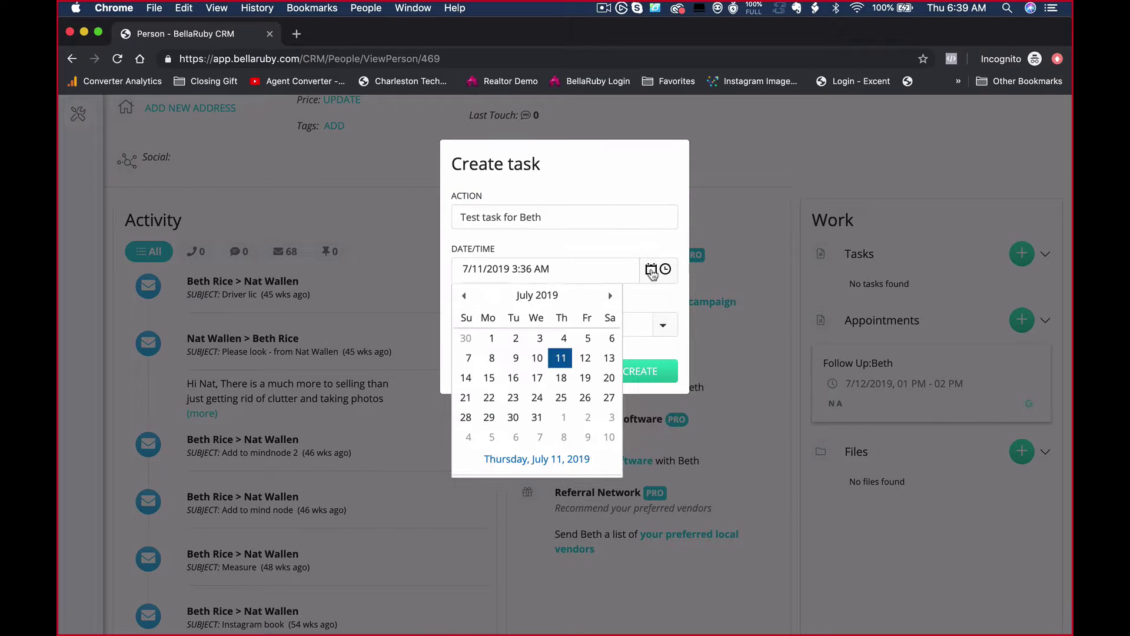
click(586, 360)
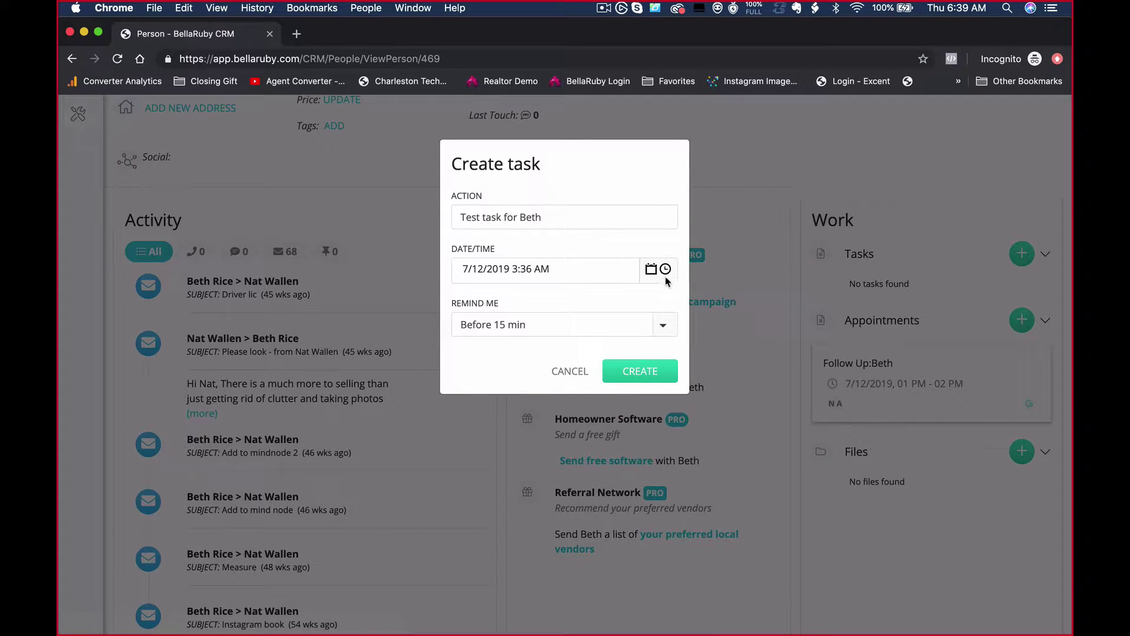
click(665, 269)
click(581, 336)
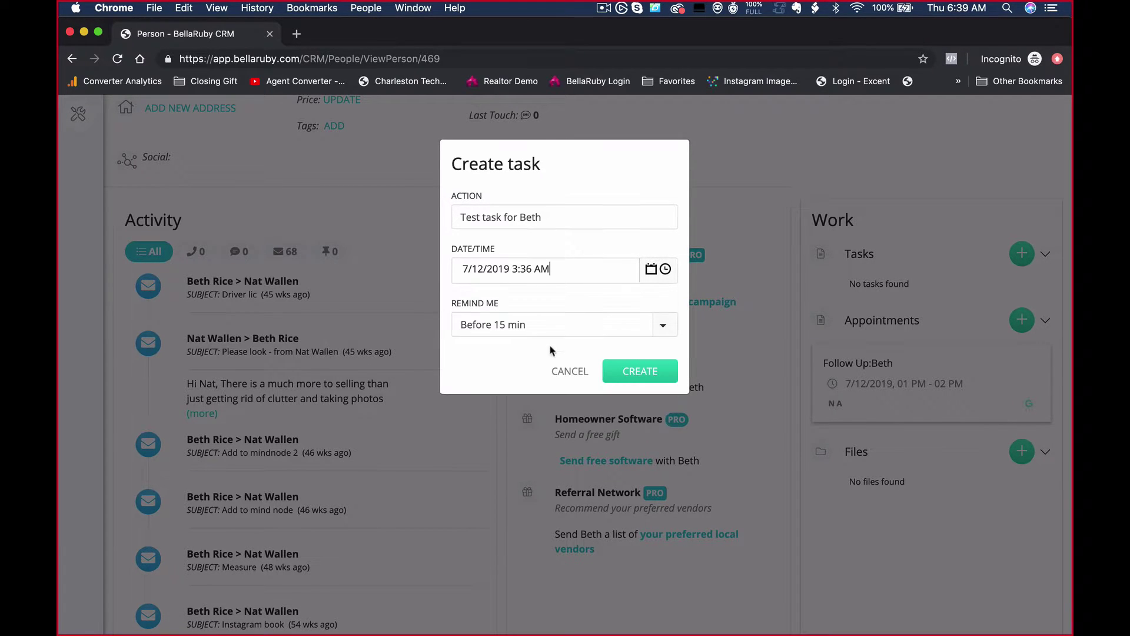
click(666, 271)
scroll(542, 348, down, 10)
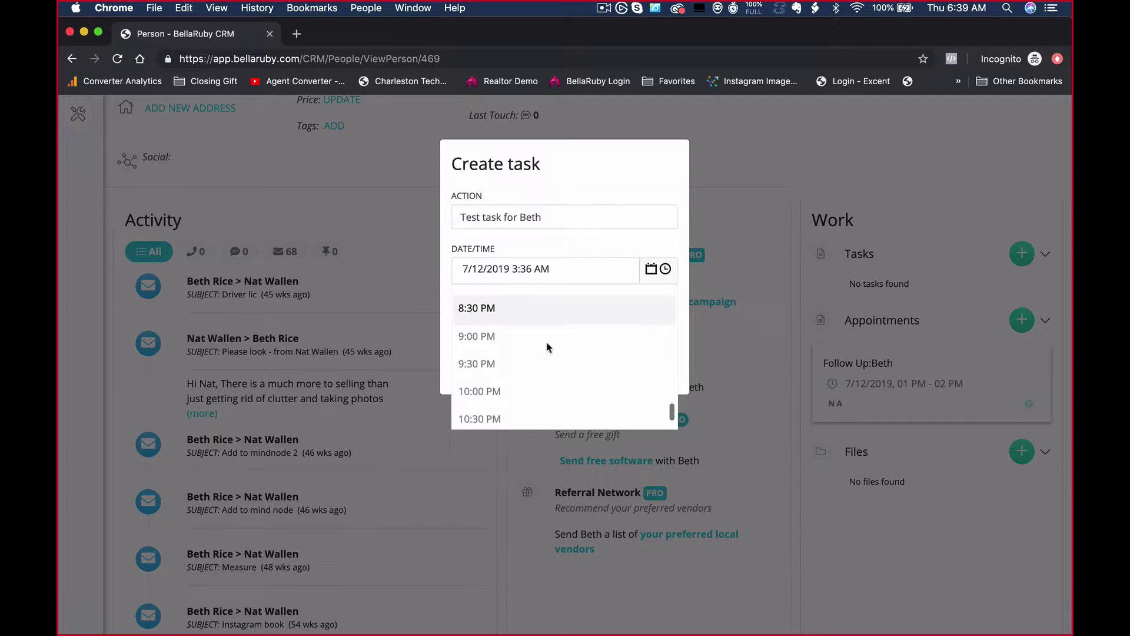
click(495, 358)
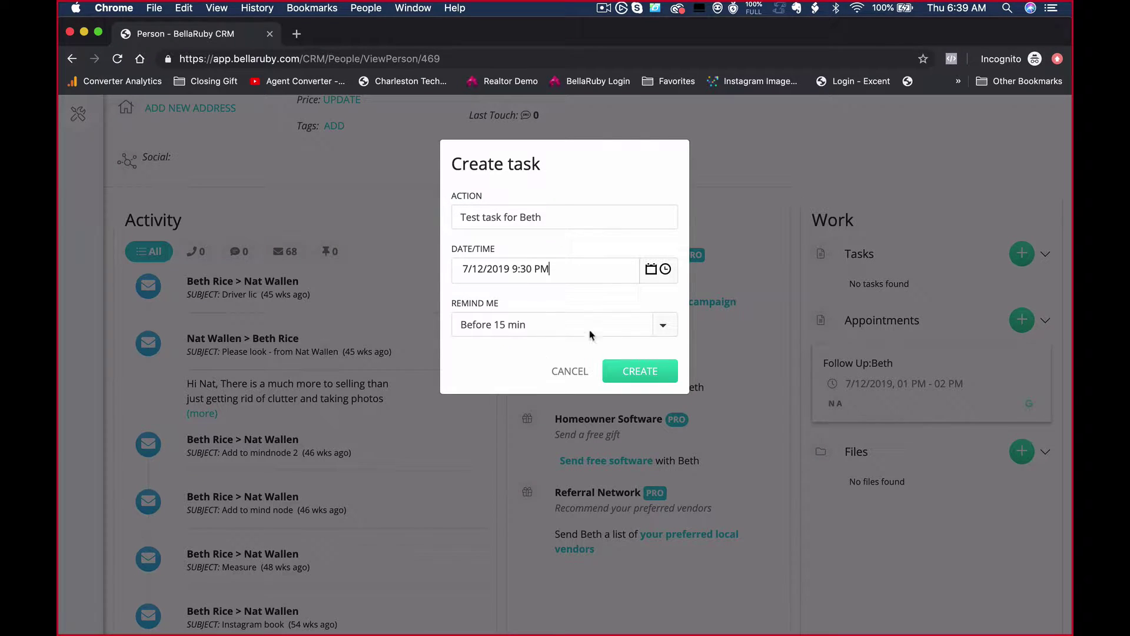
click(646, 375)
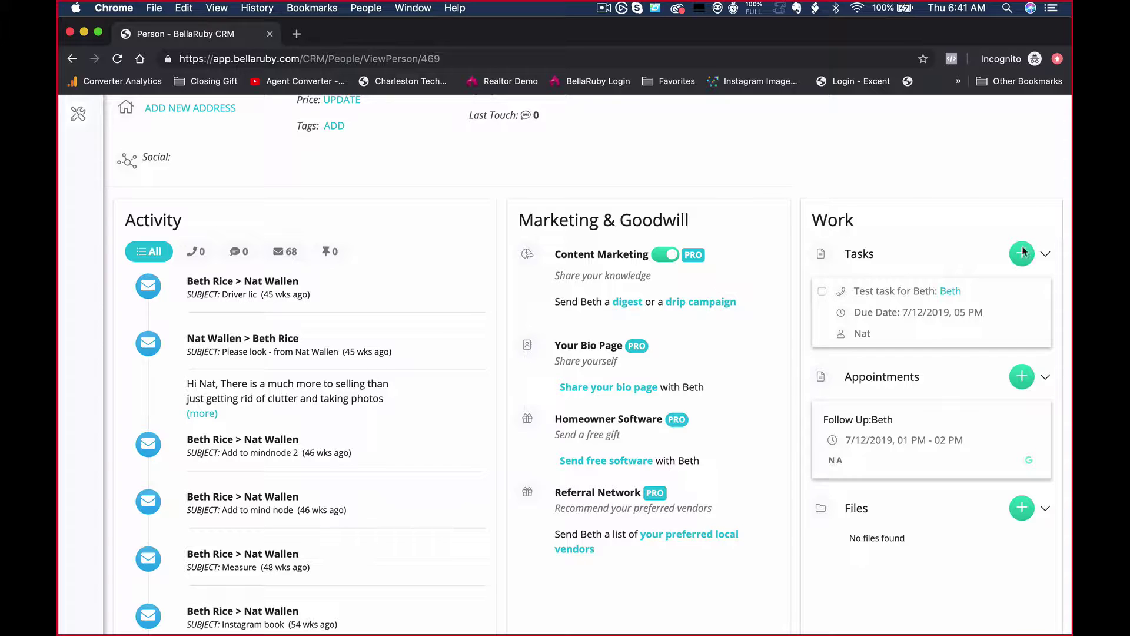
Step: Mark the contact's test task as completed and check its status on the contact page
click(823, 292)
click(296, 34)
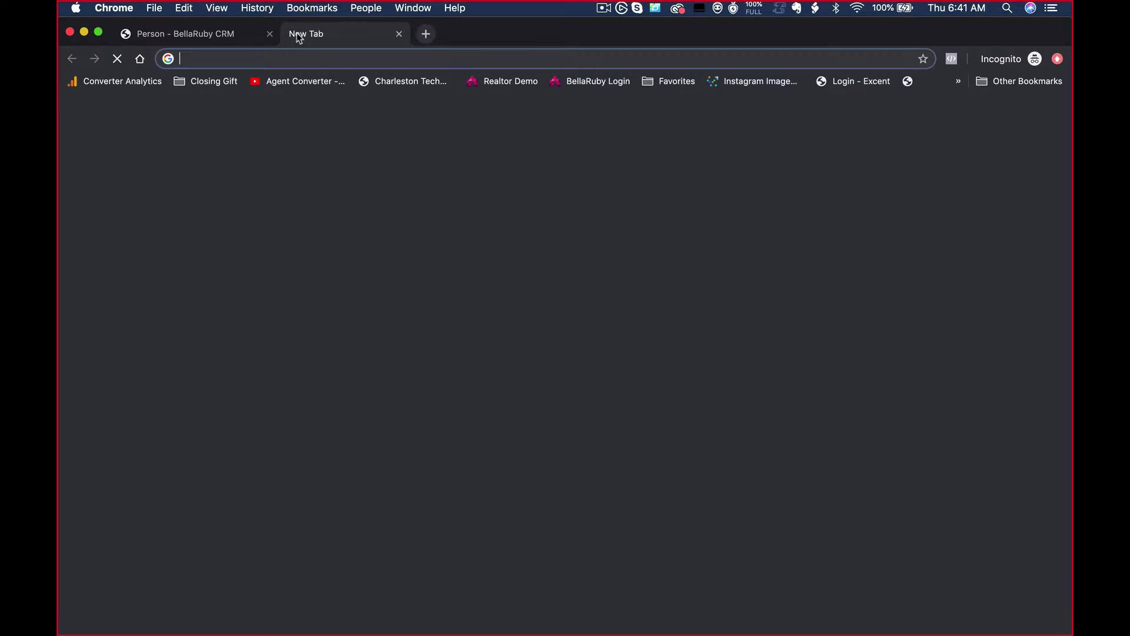
click(186, 35)
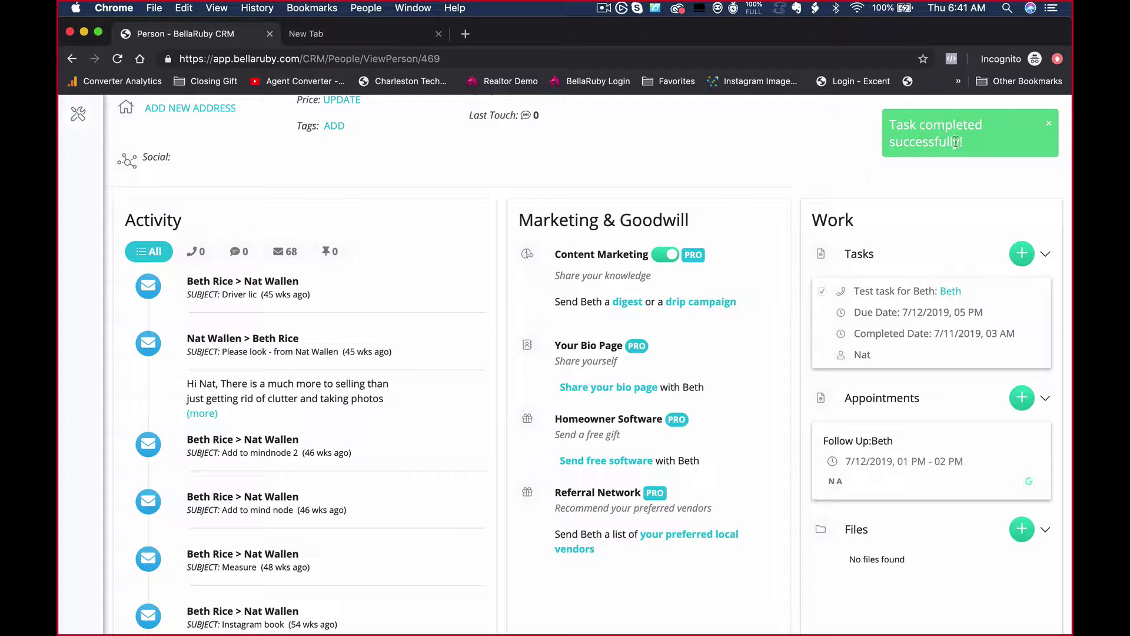
Step: Open Gmail in a new browser tab and launch Google Calendar from it
click(380, 34)
text(mail)
key(Return)
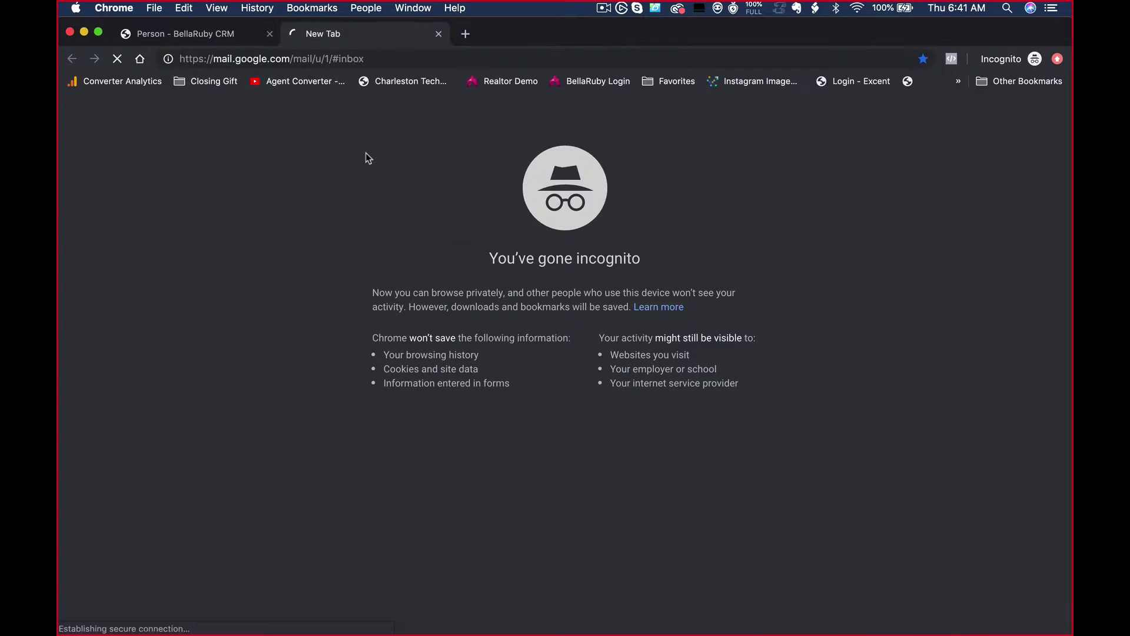
click(1009, 116)
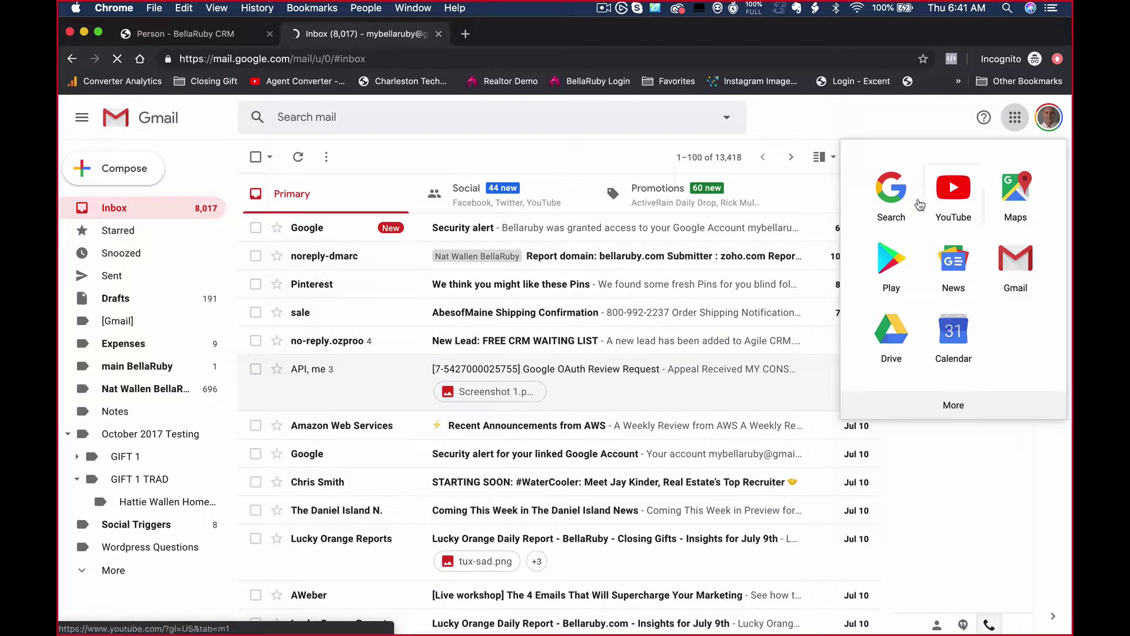
click(954, 327)
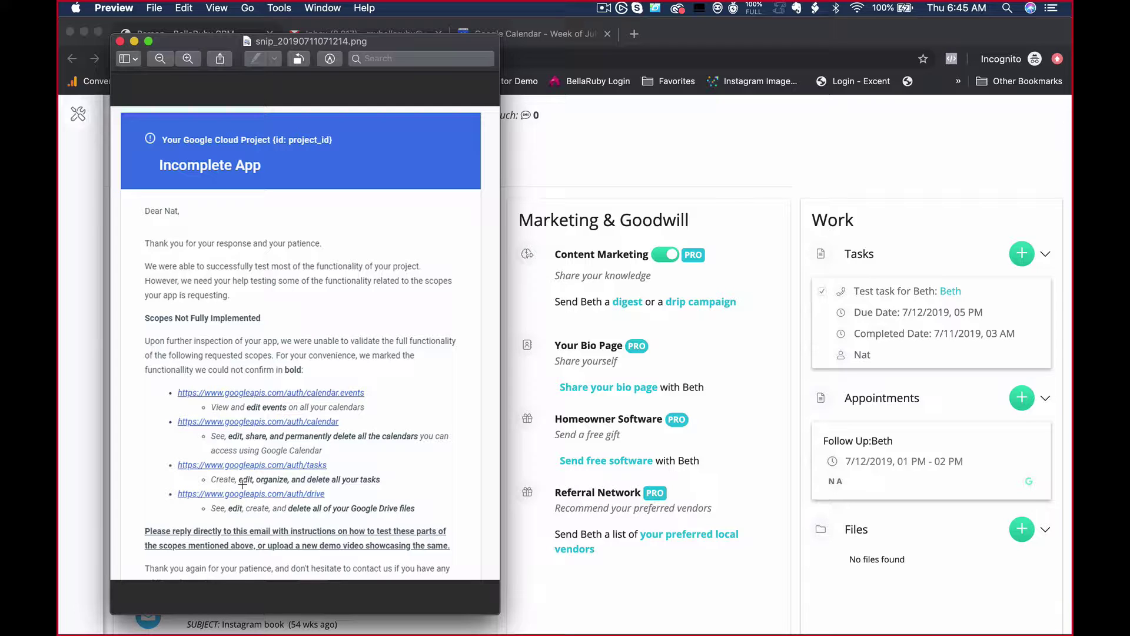
Step: Choose Seller Disc.pdf for the contact's test drive file and upload it to the contact's files
click(822, 292)
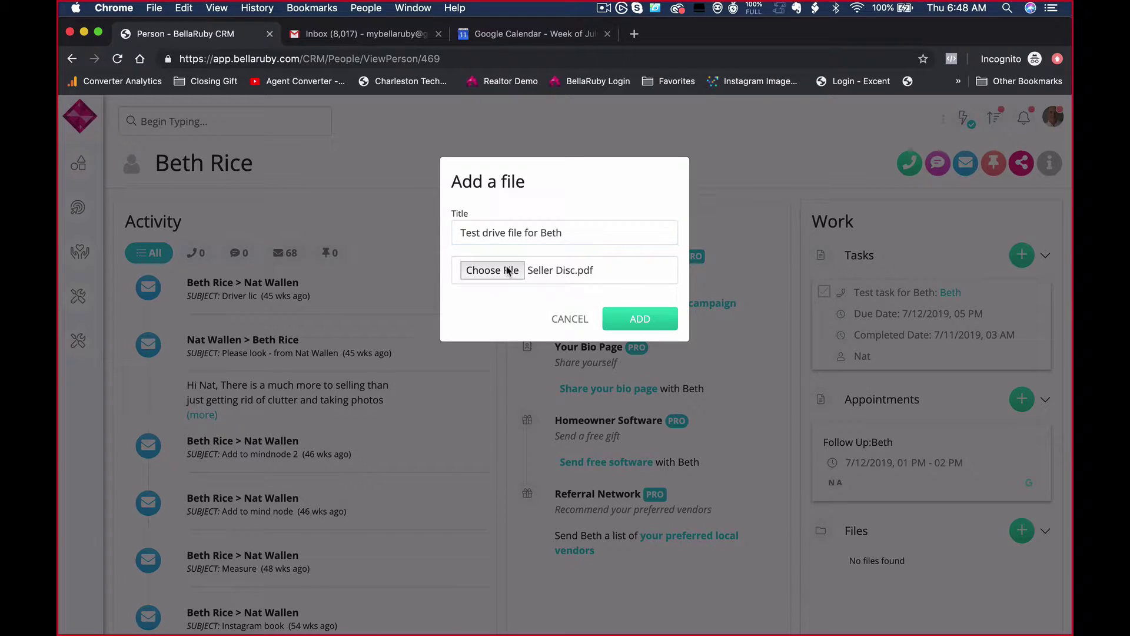
click(512, 268)
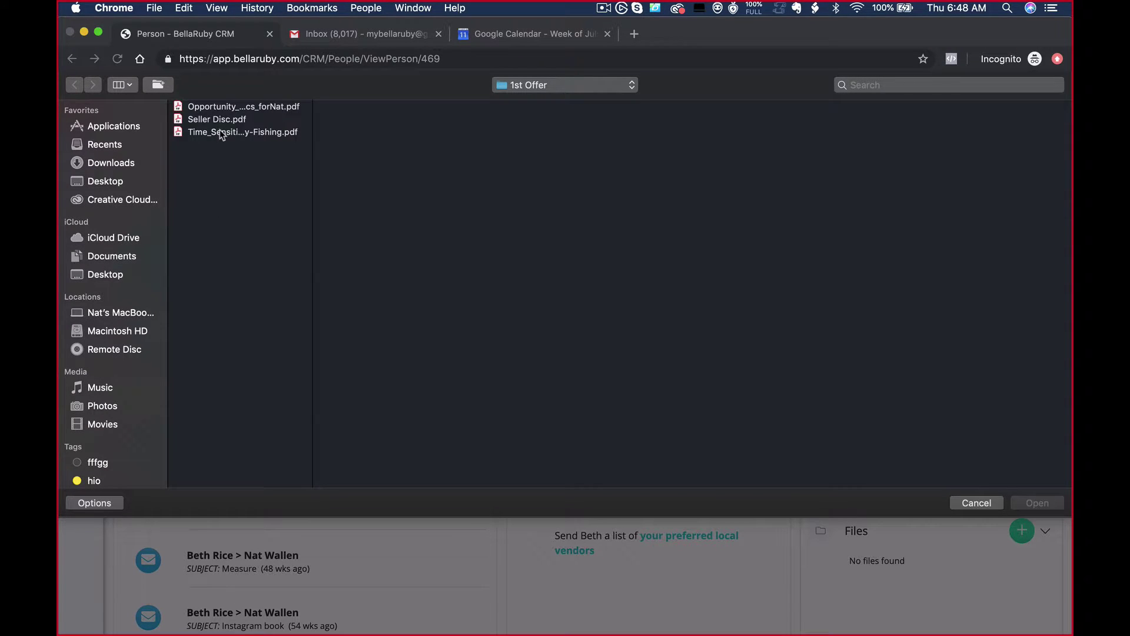
click(220, 131)
double_click(222, 120)
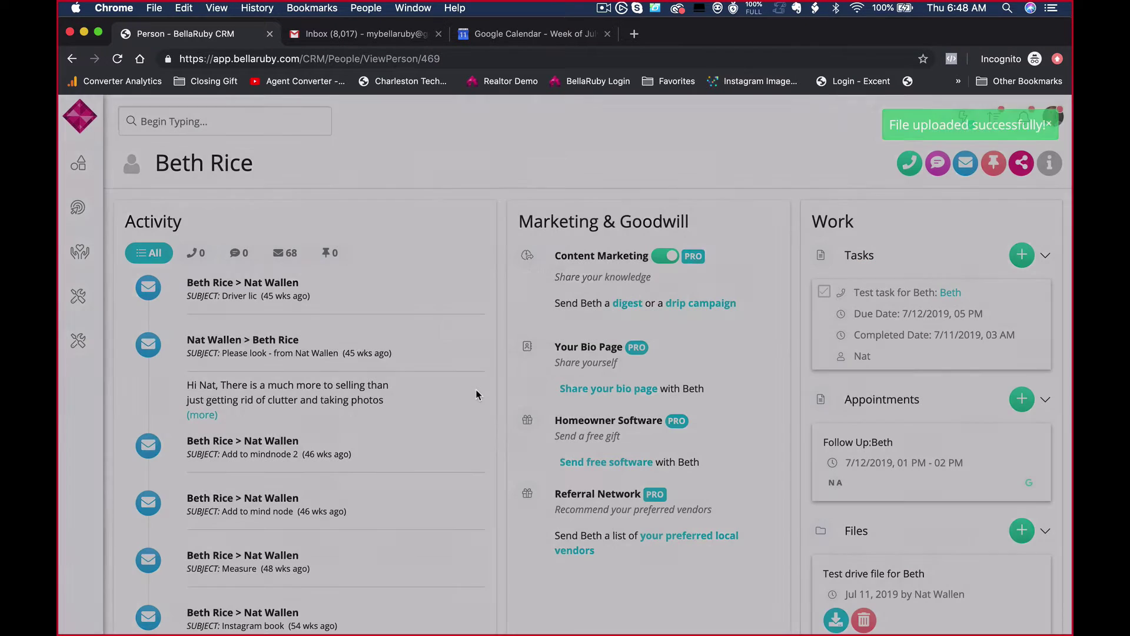
scroll(477, 391, down, 5)
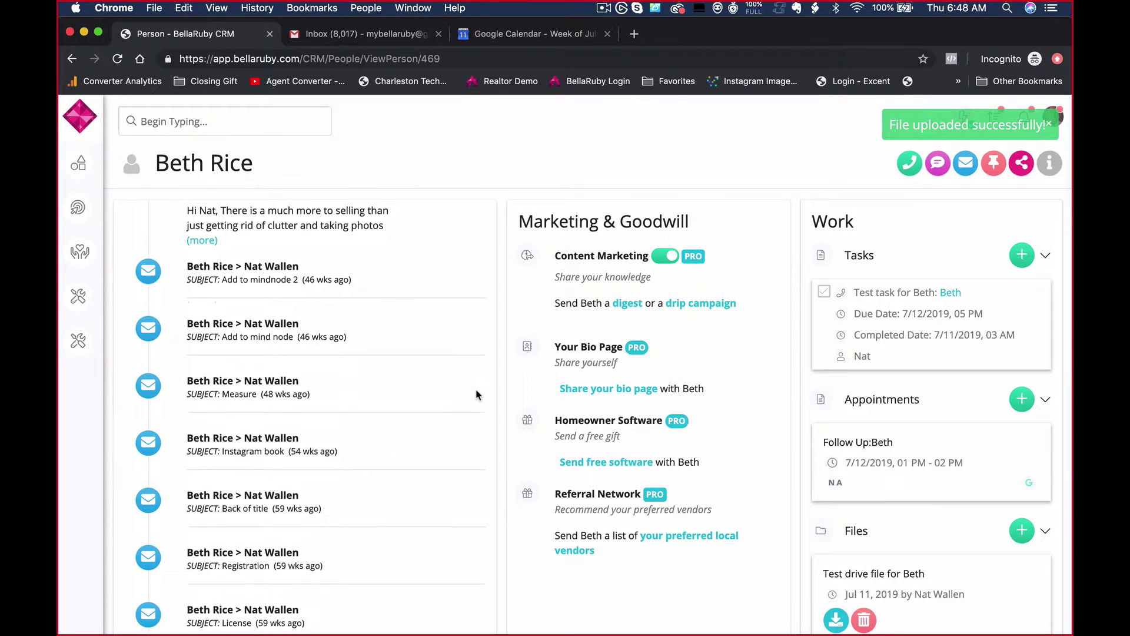
scroll(825, 480, down, 3)
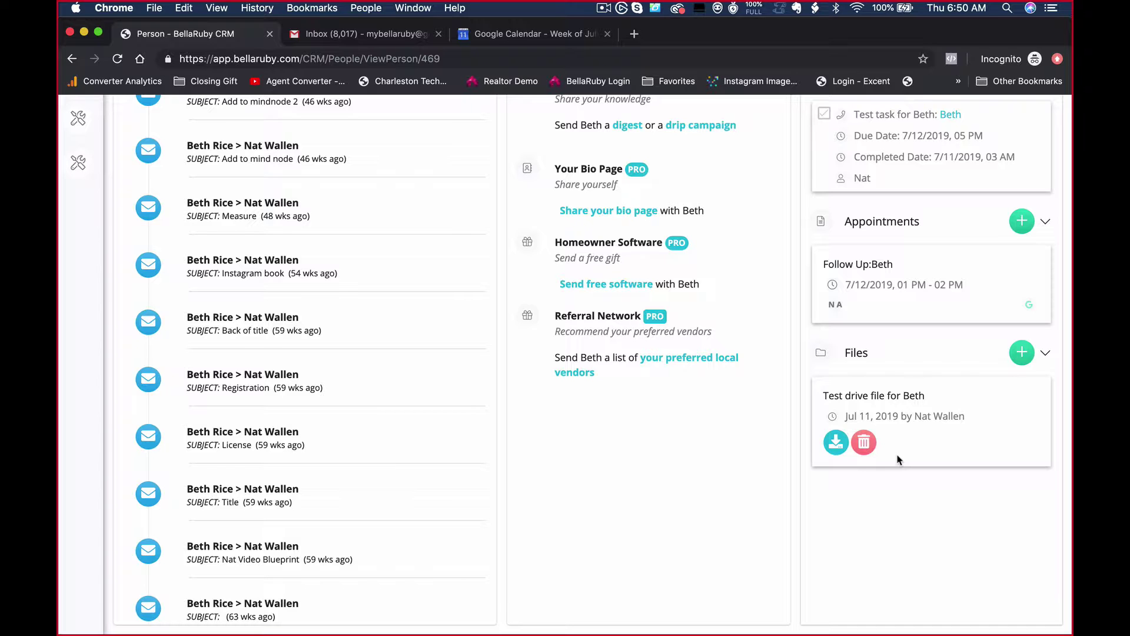
Step: Review the scopes notice in Preview, return to Google Calendar and open Google Drive to check the uploaded file
key(ctrl+Up)
click(215, 474)
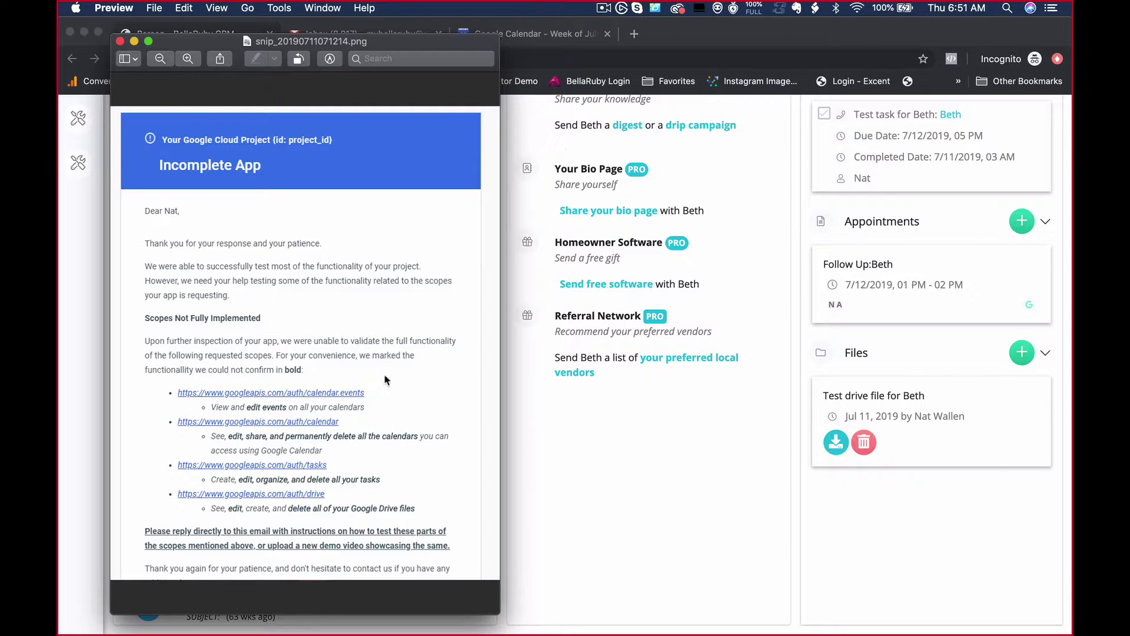
click(538, 33)
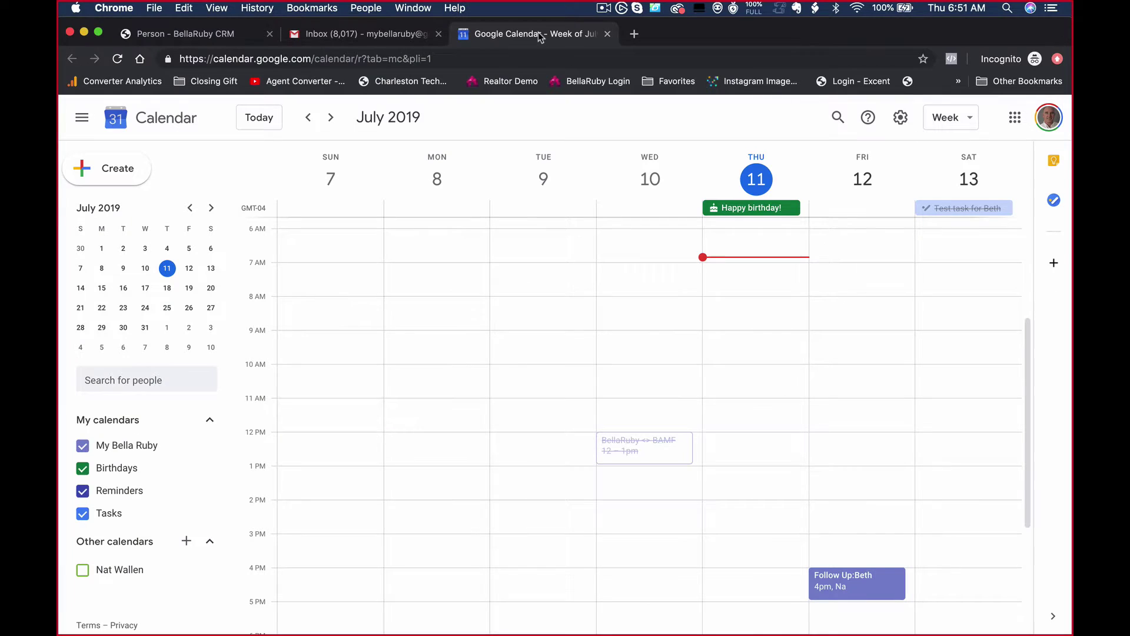
click(1015, 117)
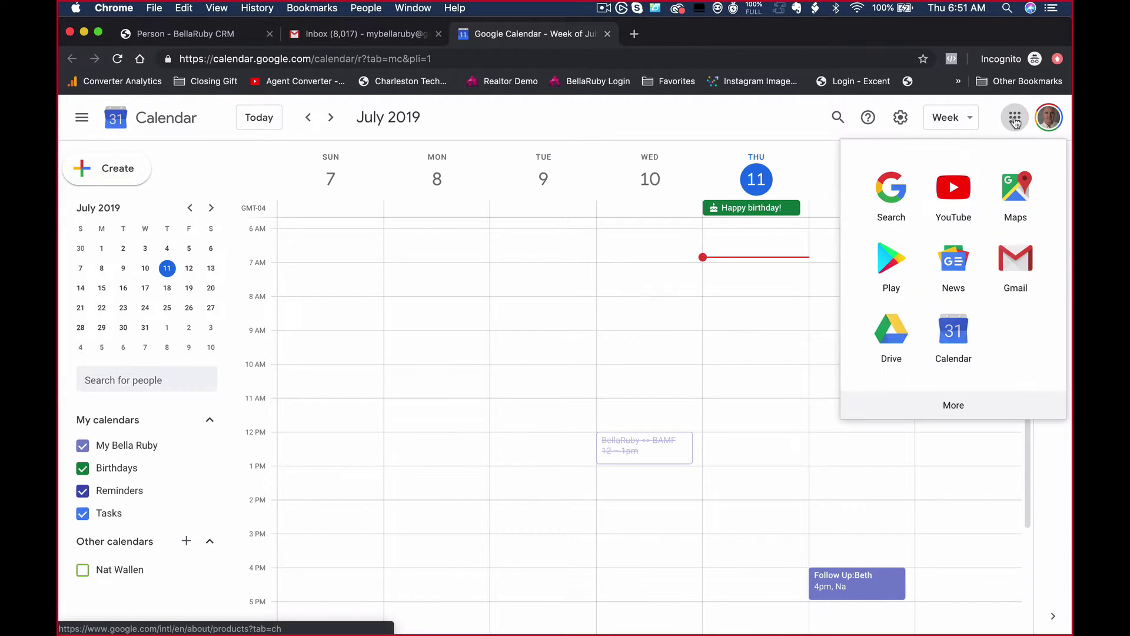
click(891, 334)
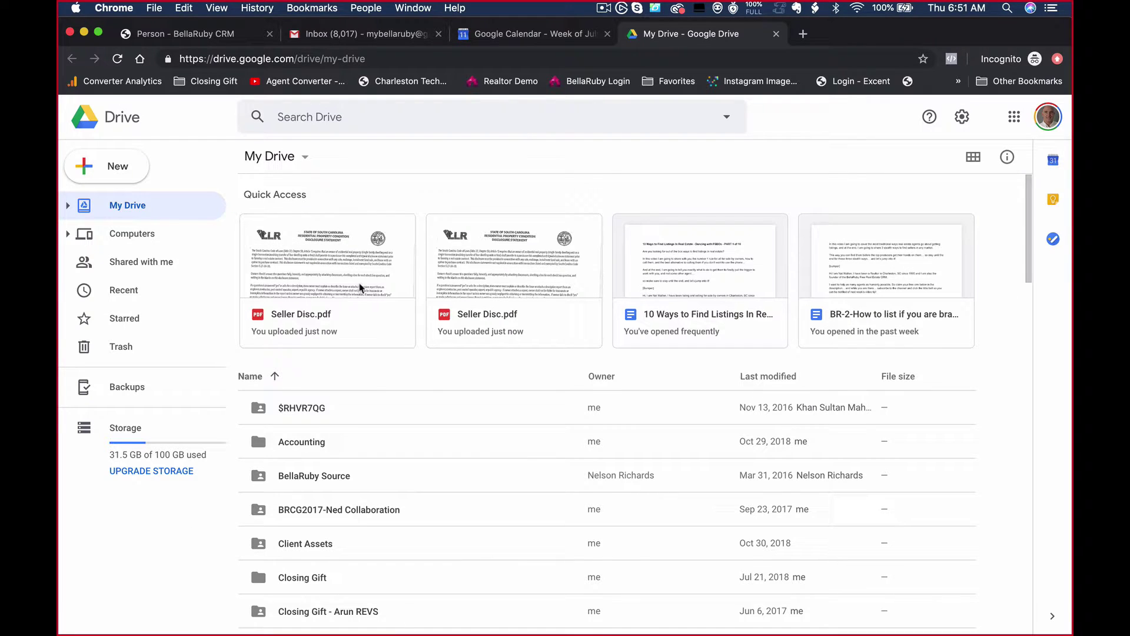
Step: Select the uploaded Seller Disc.pdf in Drive, then return to the contact's BellaRuby CRM page and delete the test drive file
click(302, 280)
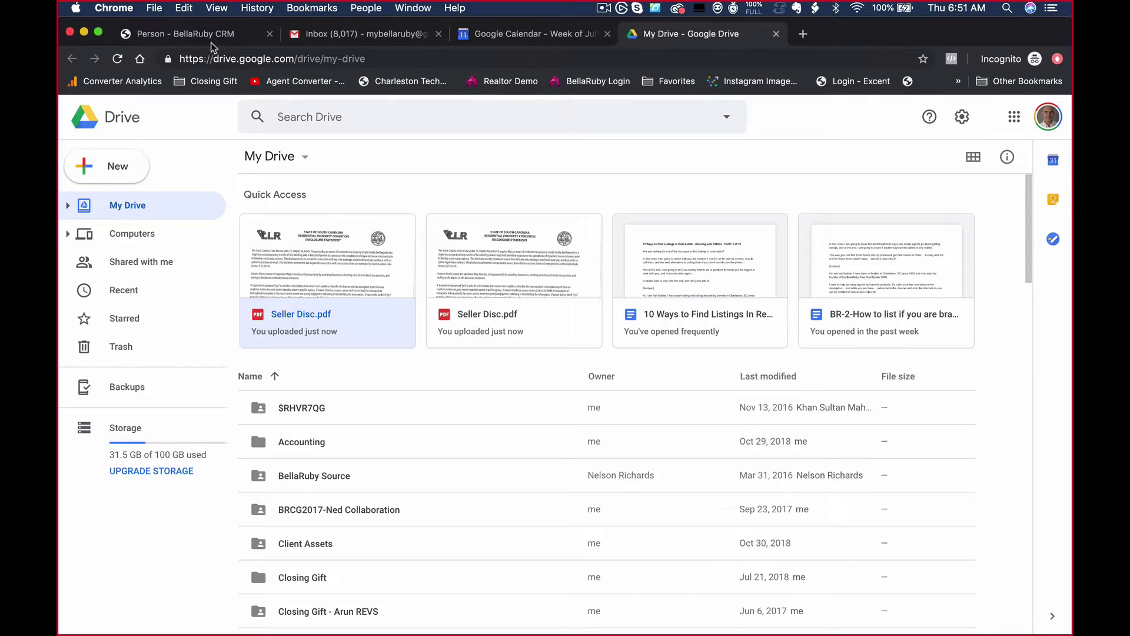
click(235, 39)
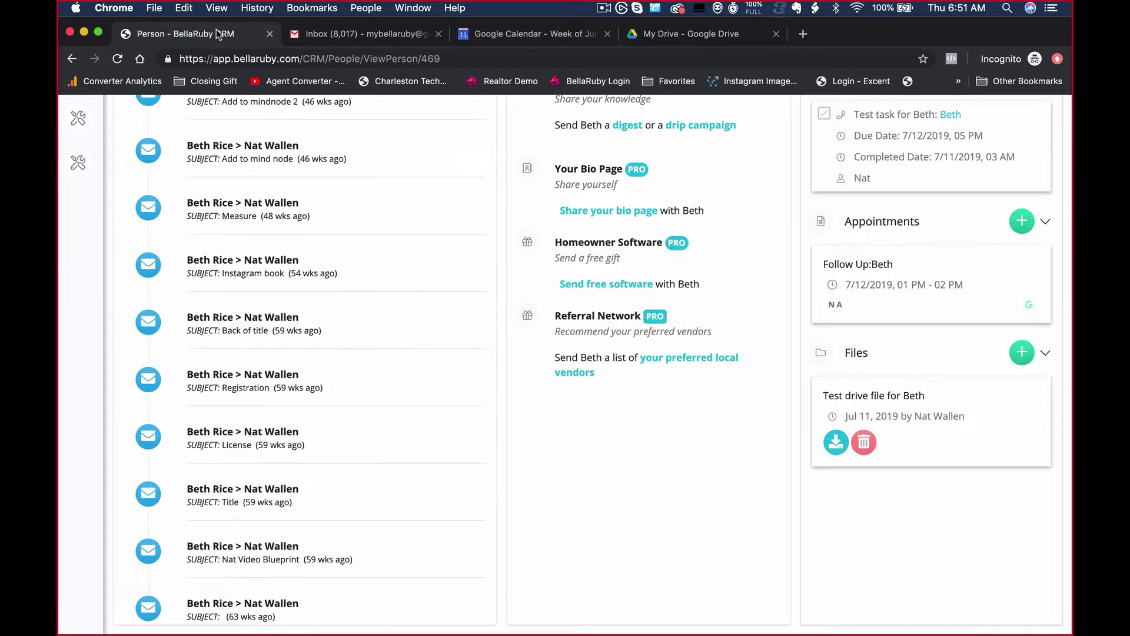
click(865, 443)
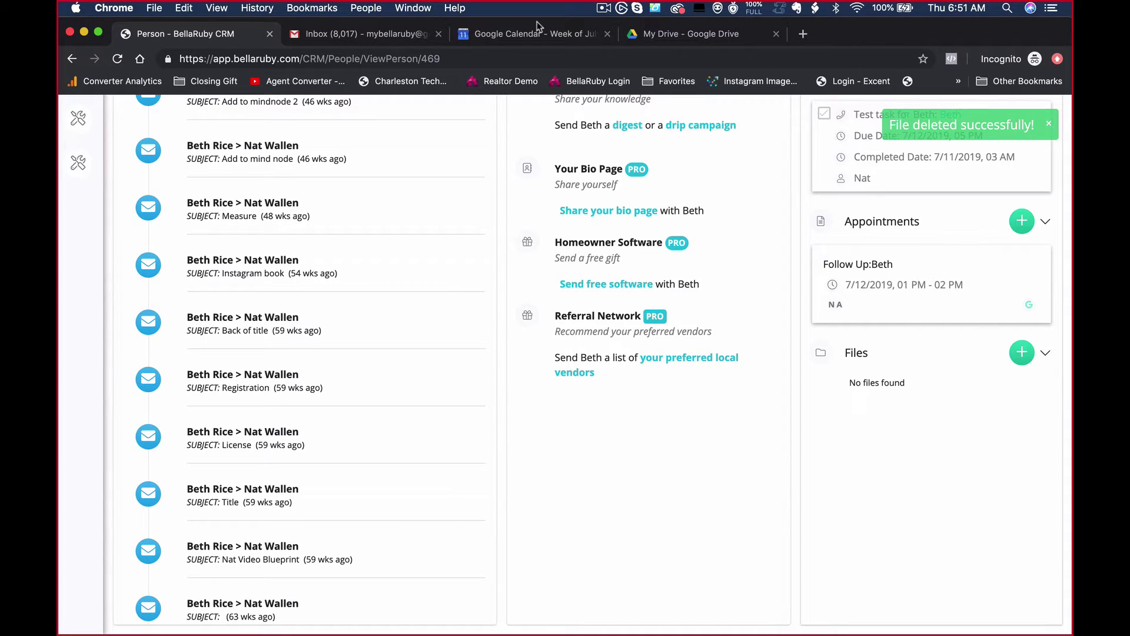
Step: Reload My Drive in Google Drive to check for the deleted file, and bring up the scopes notice in Preview
click(676, 36)
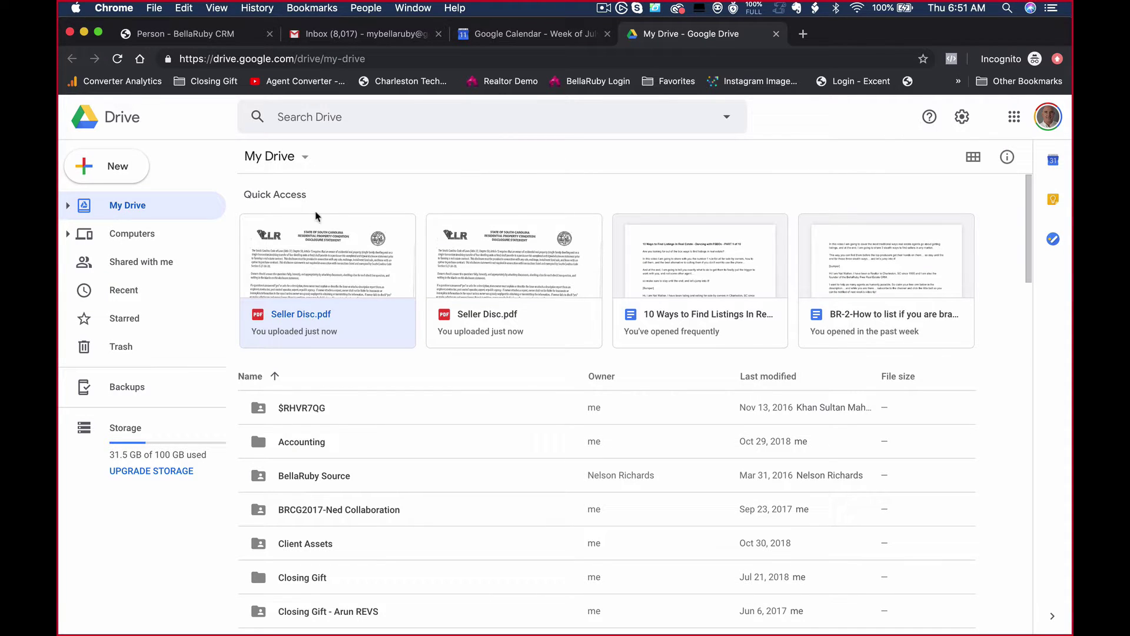
click(118, 59)
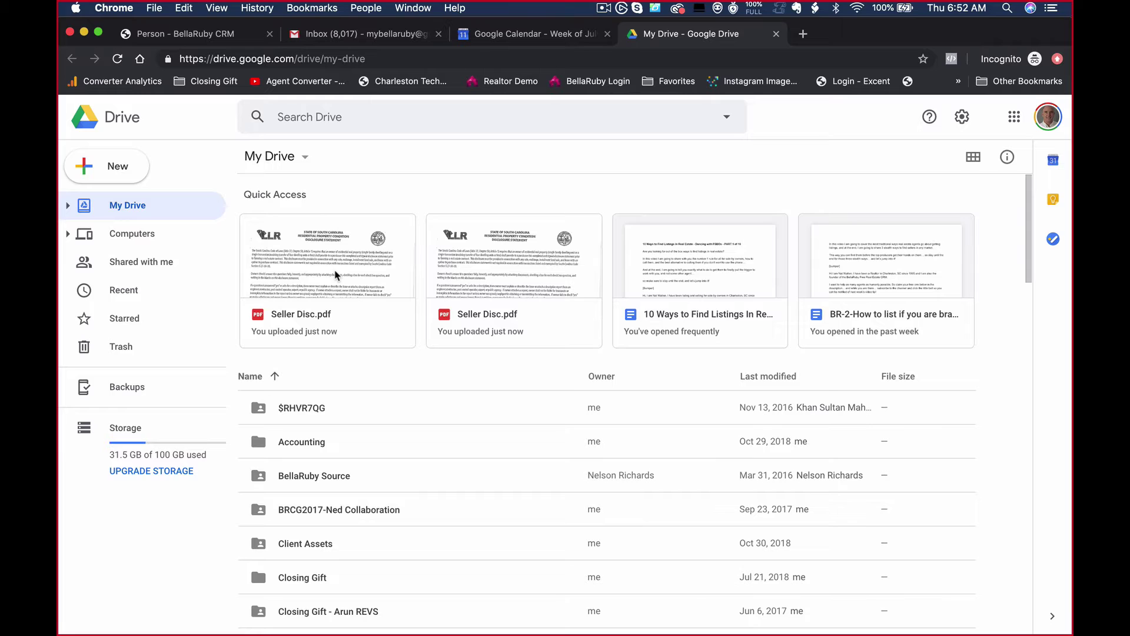
key(ctrl+Up)
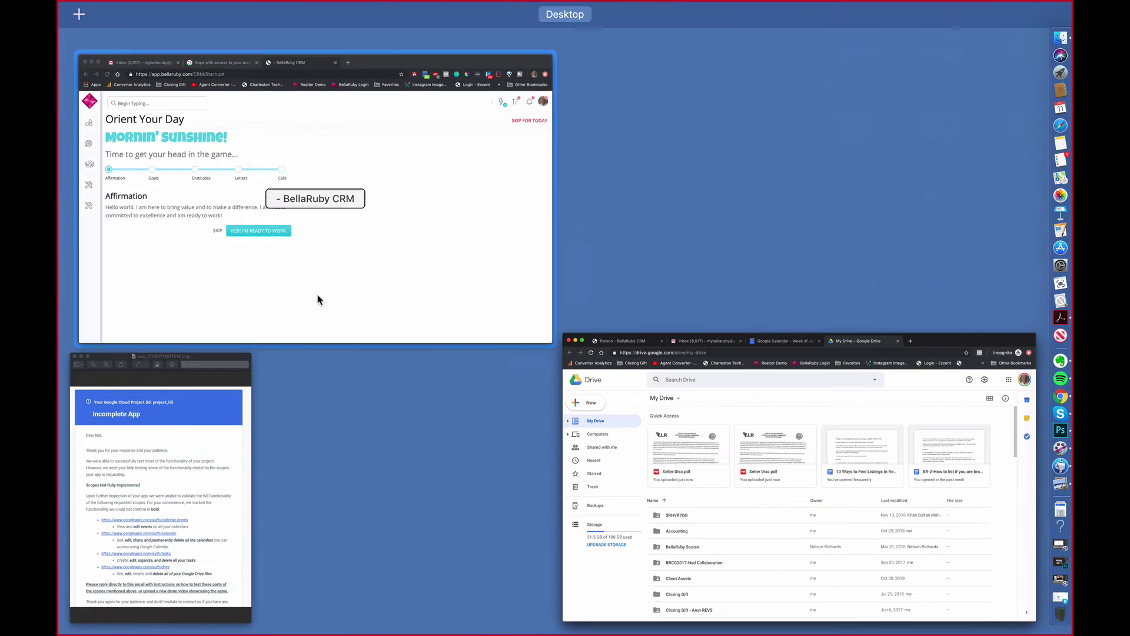
click(151, 518)
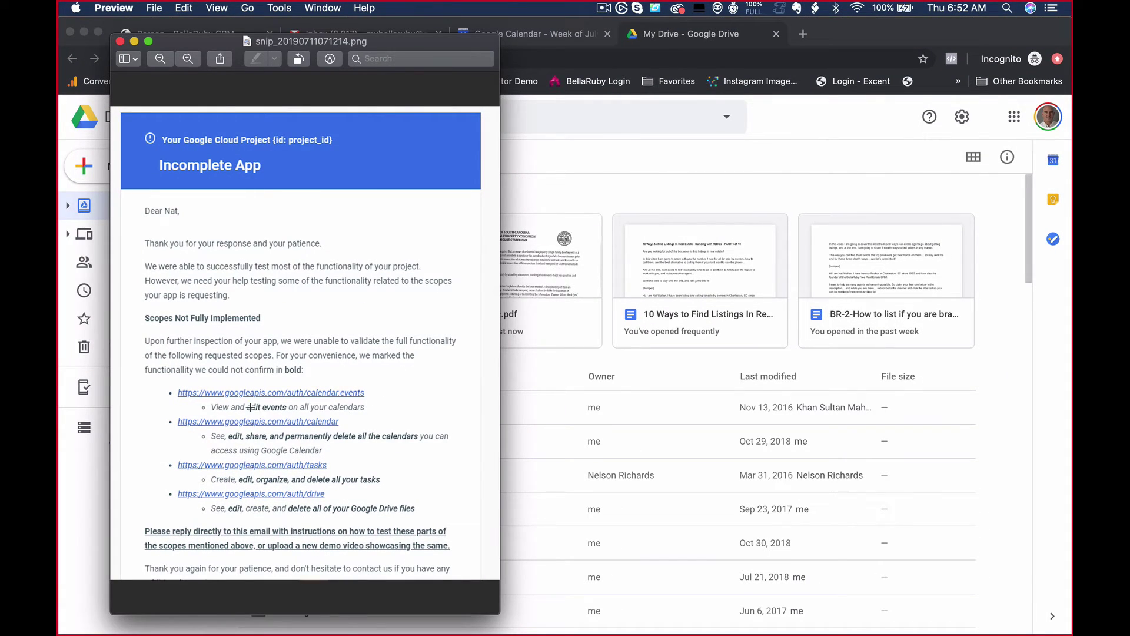